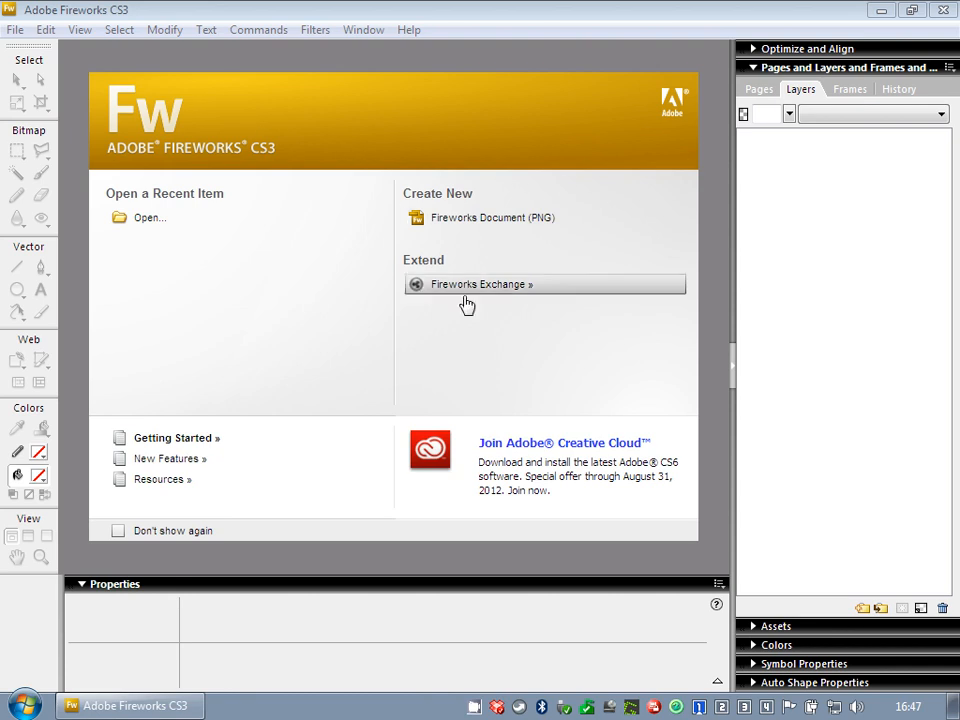
# Step: Start a new document and switch the units for its width and height to centimeters
pyautogui.click(463, 225)
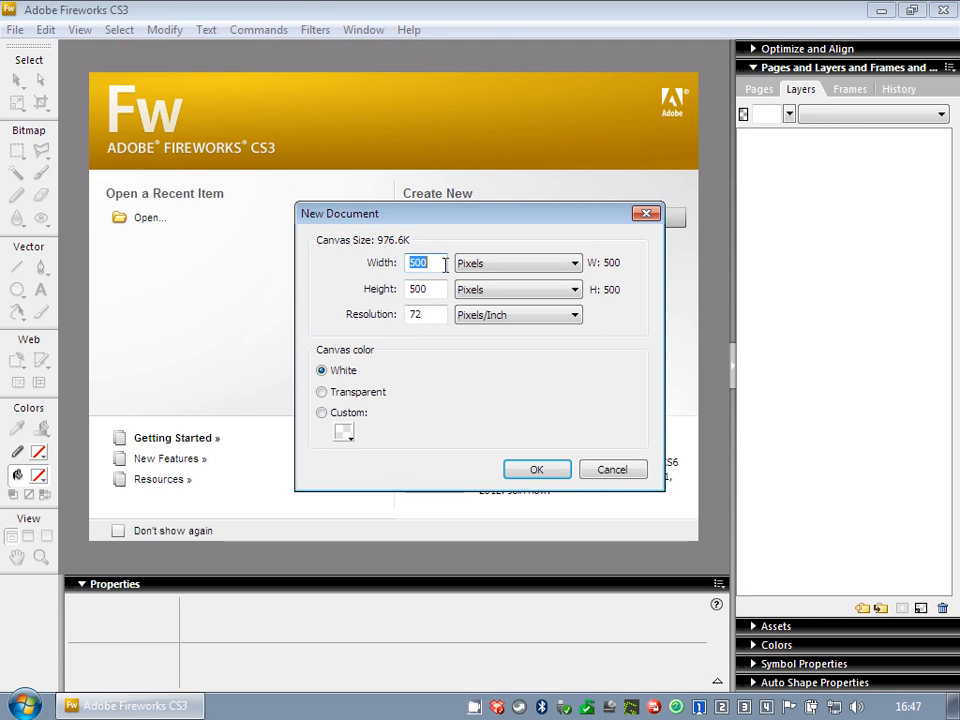
pyautogui.click(507, 268)
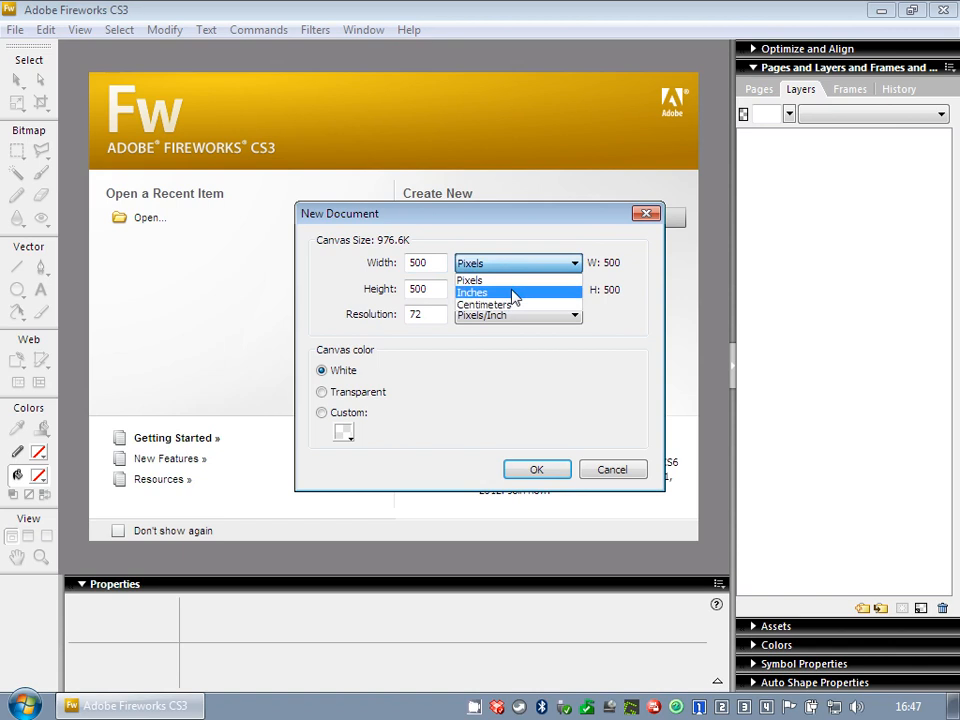
pyautogui.click(517, 306)
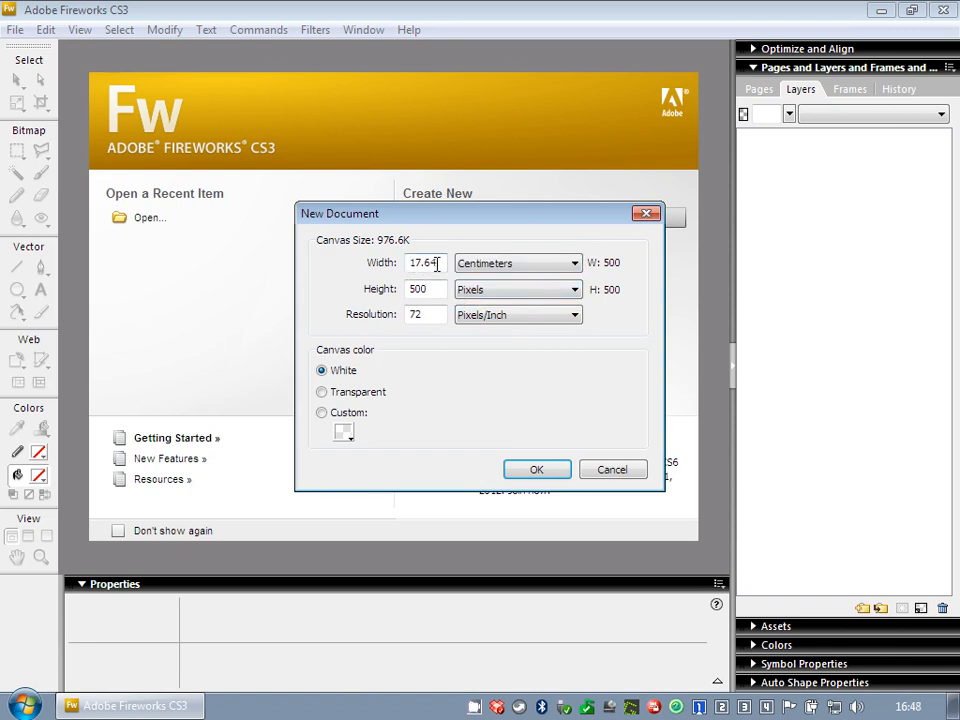
pyautogui.click(485, 290)
pyautogui.click(486, 331)
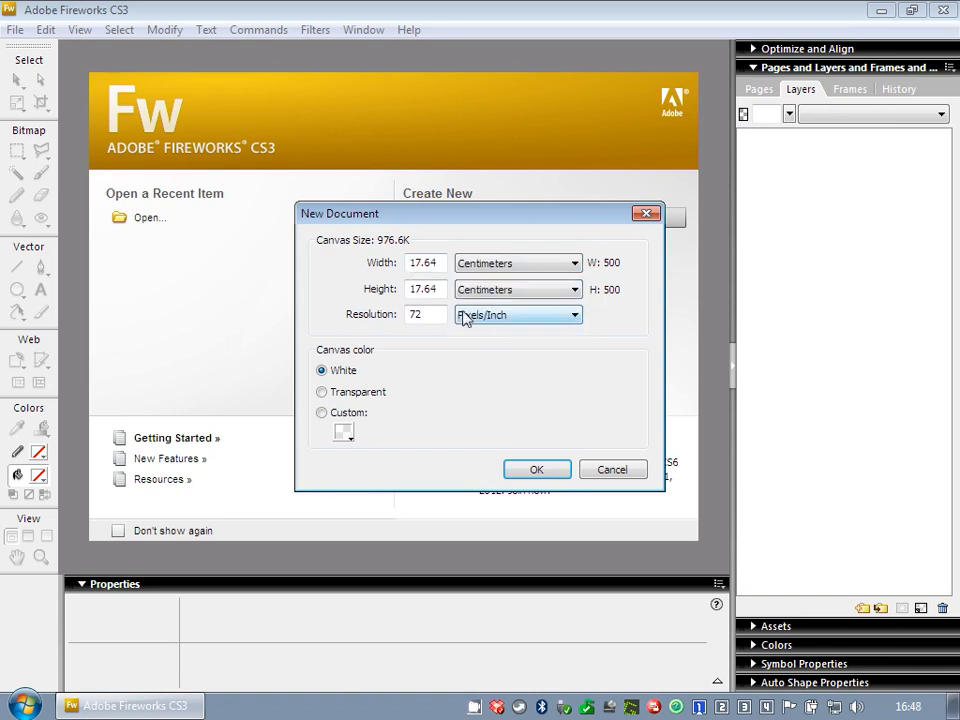
# Step: Set the new canvas size to 21.0 cm wide and 29.7 cm high
pyautogui.moveTo(444, 262); pyautogui.dragTo(413, 272)
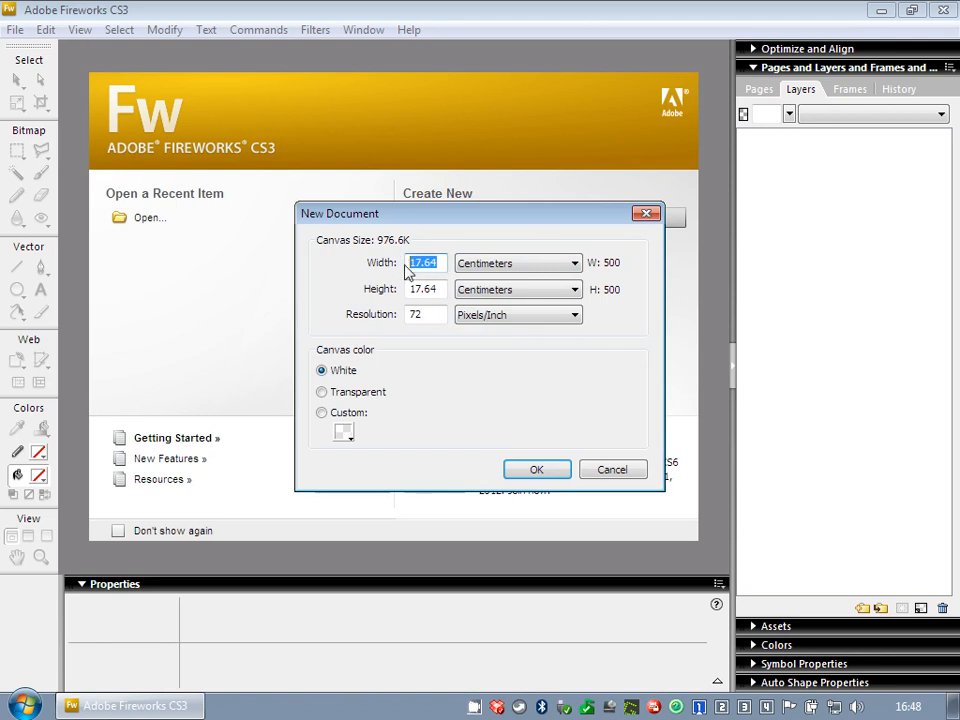
pyautogui.write('21.0')
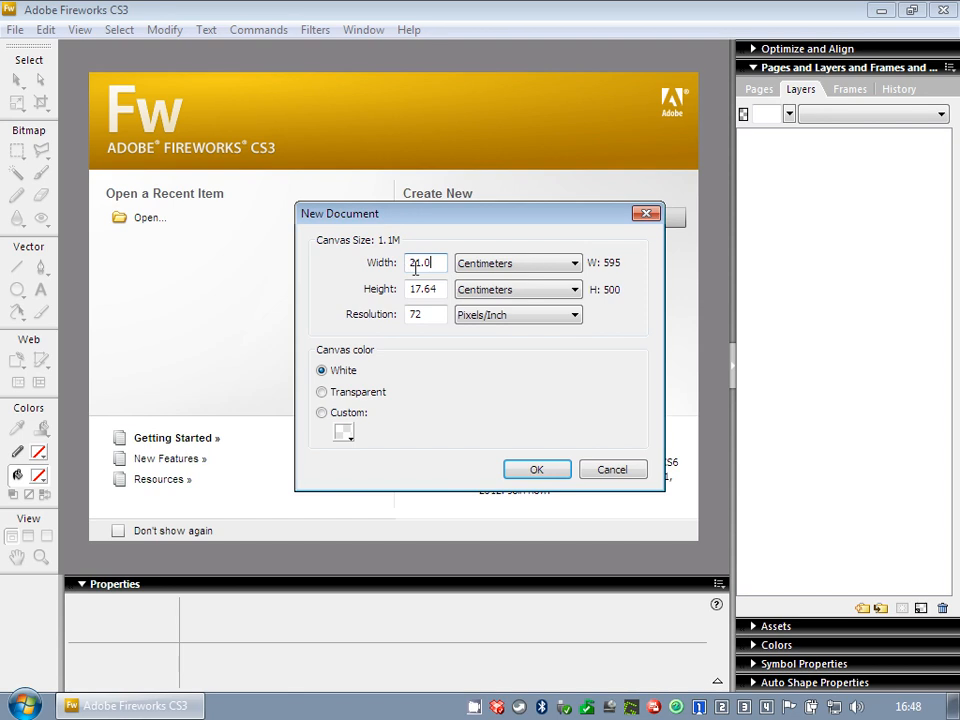
pyautogui.doubleClick(408, 289)
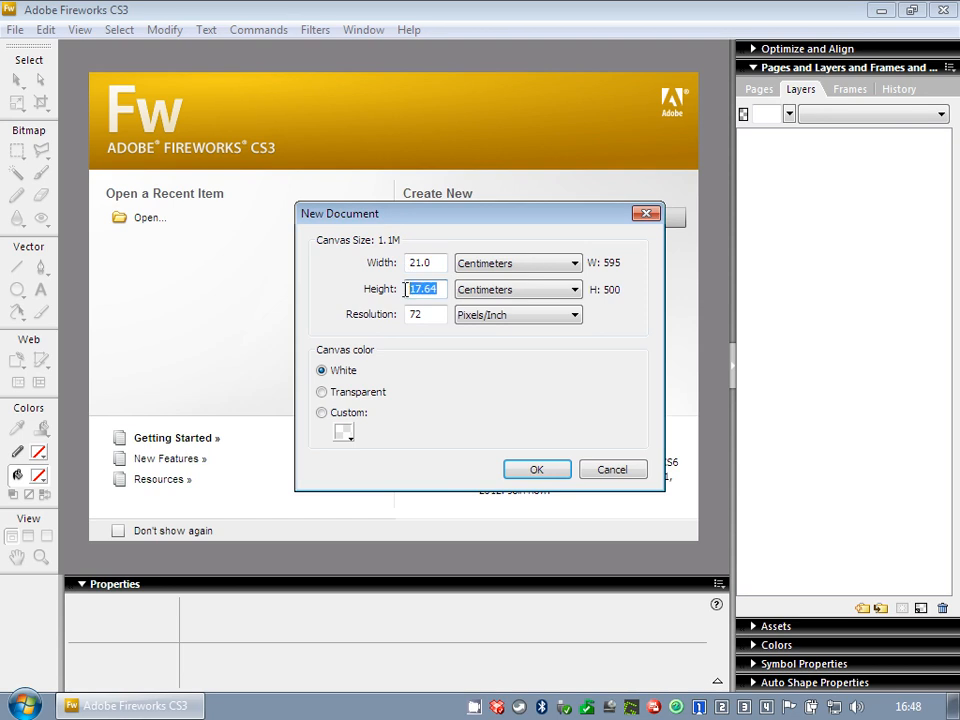
pyautogui.write('29.7')
# Step: Set the canvas resolution to 300 with the unit Pixels/Inch
pyautogui.click(434, 313)
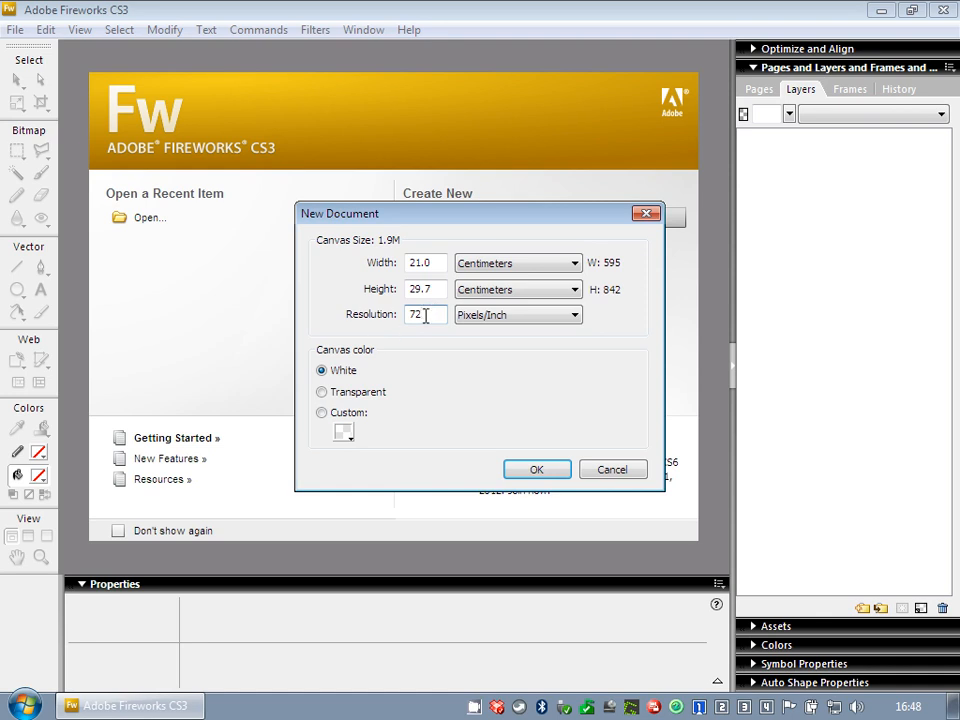
pyautogui.click(506, 316)
pyautogui.click(507, 345)
pyautogui.click(491, 316)
pyautogui.click(495, 331)
pyautogui.moveTo(437, 316); pyautogui.dragTo(405, 321)
pyautogui.write('300')
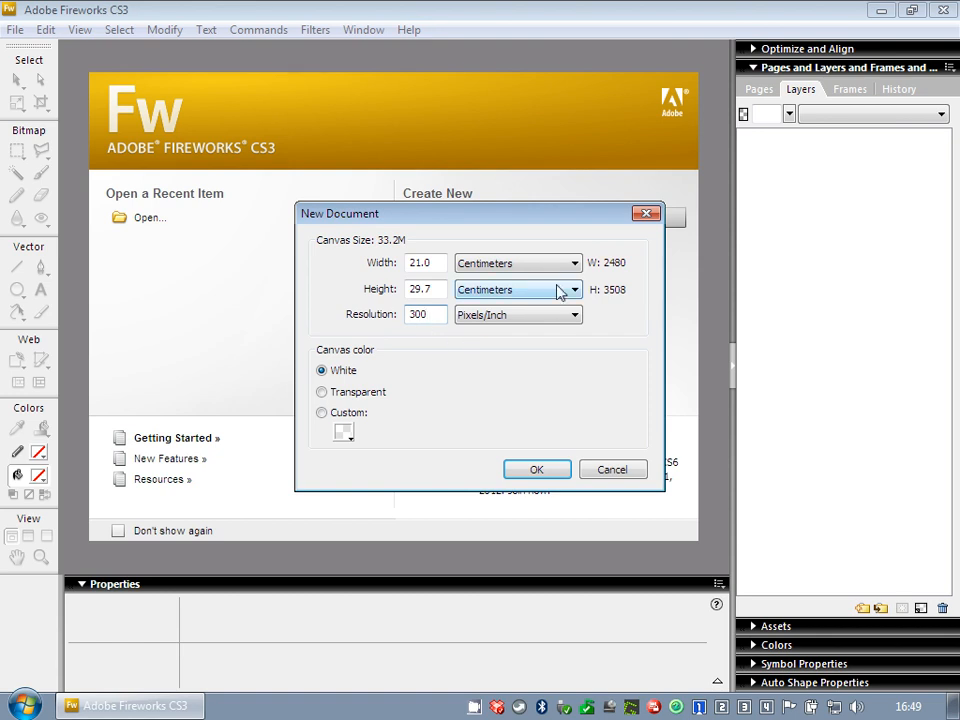
# Step: Set the canvas resolution to 72 pixels/inch to compare the resulting pixel dimensions
pyautogui.moveTo(438, 321); pyautogui.dragTo(393, 314)
pyautogui.write('72')
pyautogui.doubleClick(415, 316)
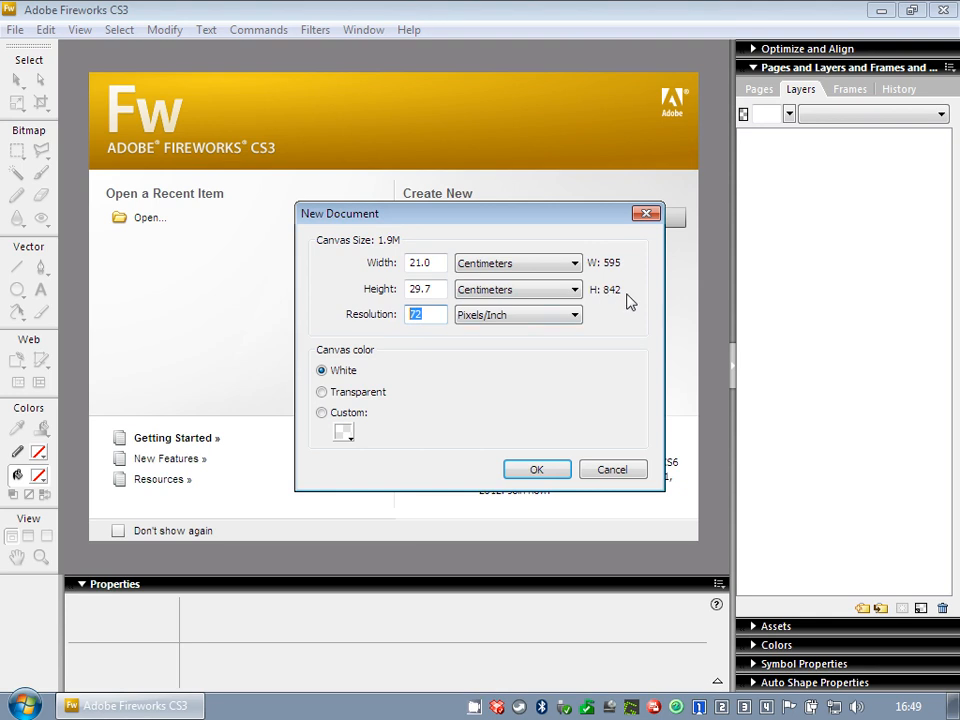
# Step: Set the resolution to 300 pixels/inch and create the document with a white canvas
pyautogui.click(429, 315)
pyautogui.doubleClick(413, 313)
pyautogui.write('300')
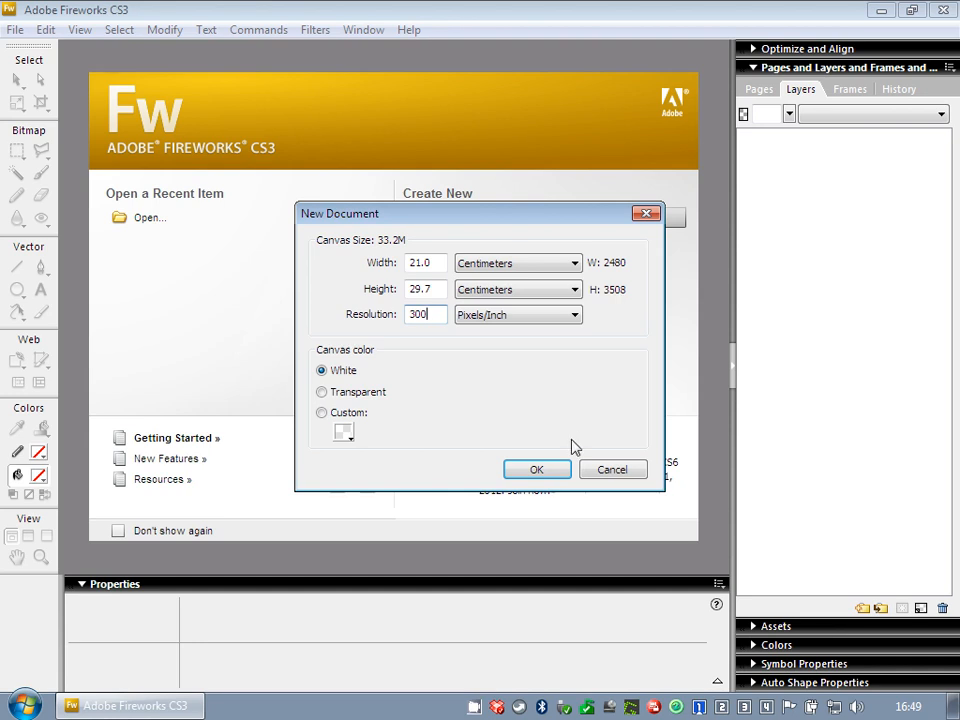
pyautogui.click(549, 469)
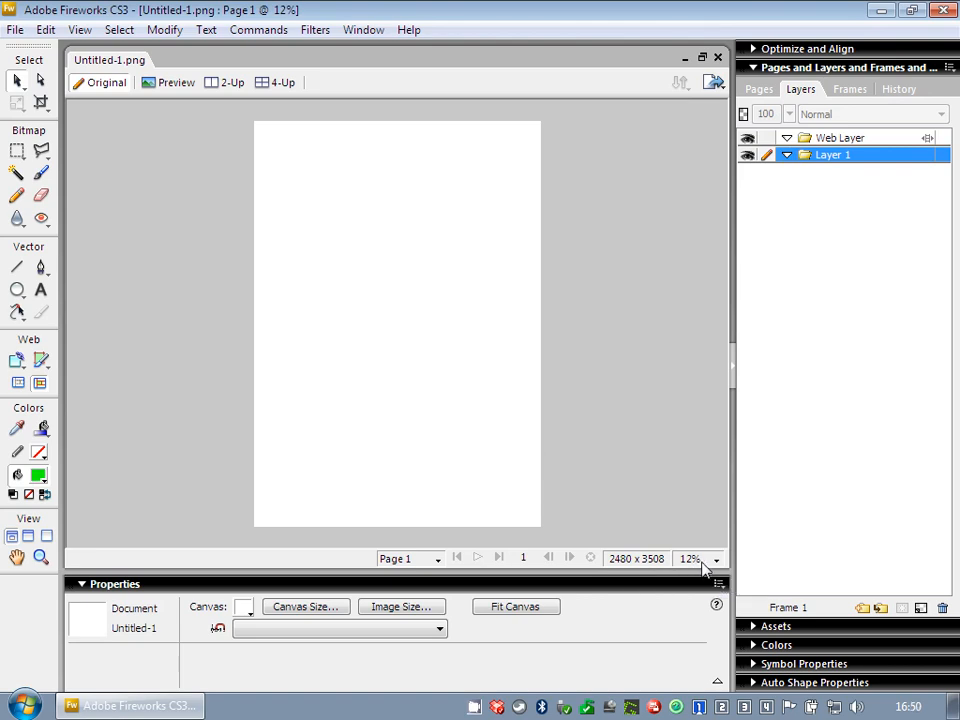
# Step: Open cheese.jpg from the "Images size and resolution" folder and deselect its bitmap
pyautogui.click(13, 31)
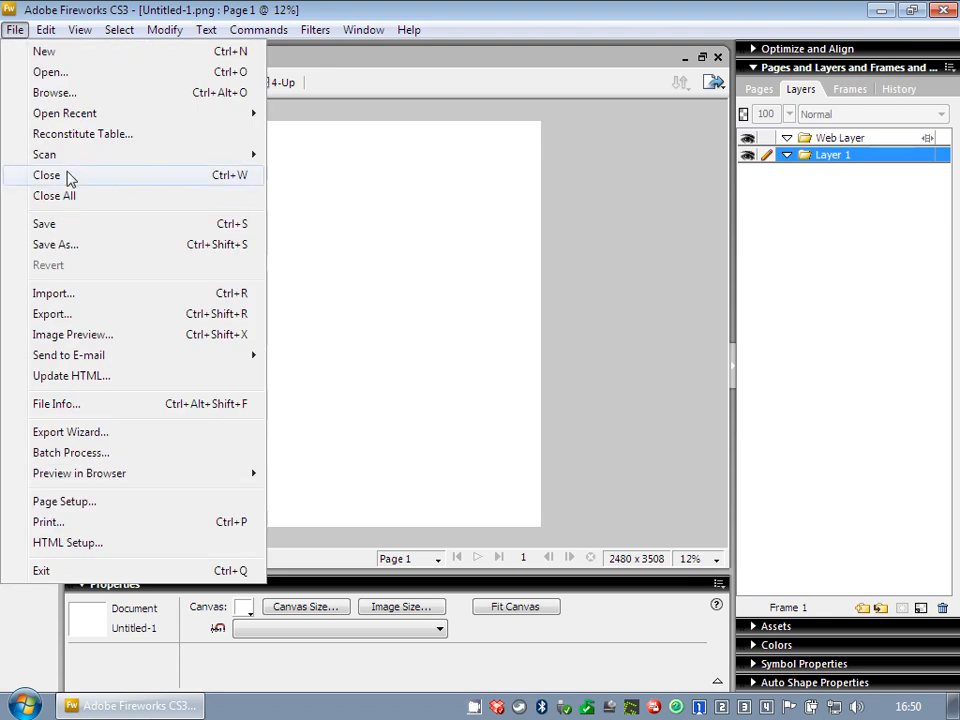
pyautogui.click(79, 74)
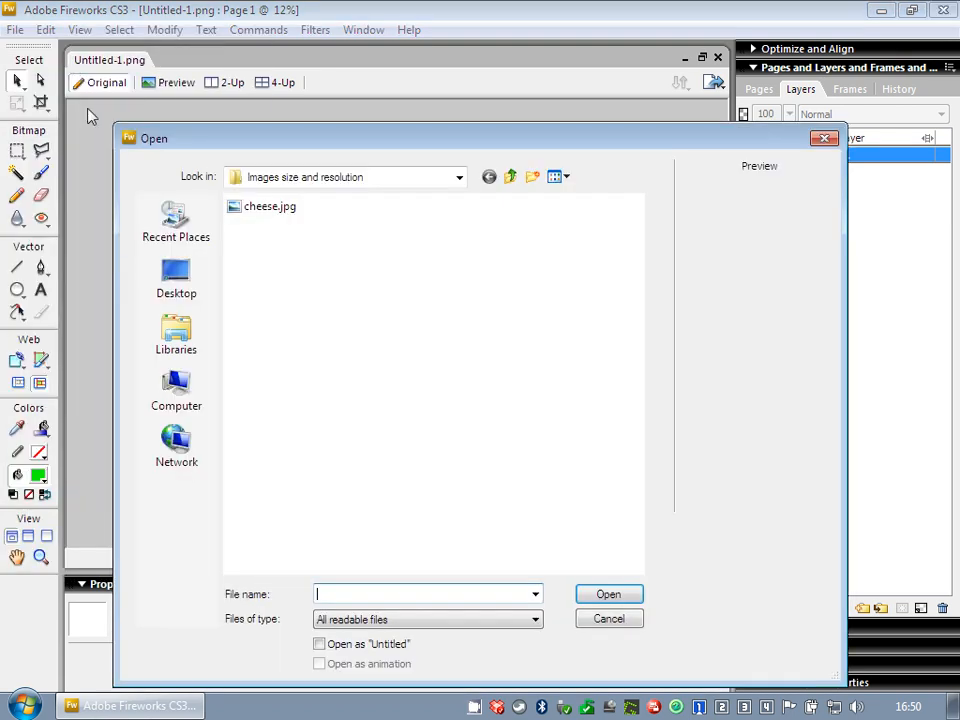
pyautogui.click(265, 213)
pyautogui.click(598, 597)
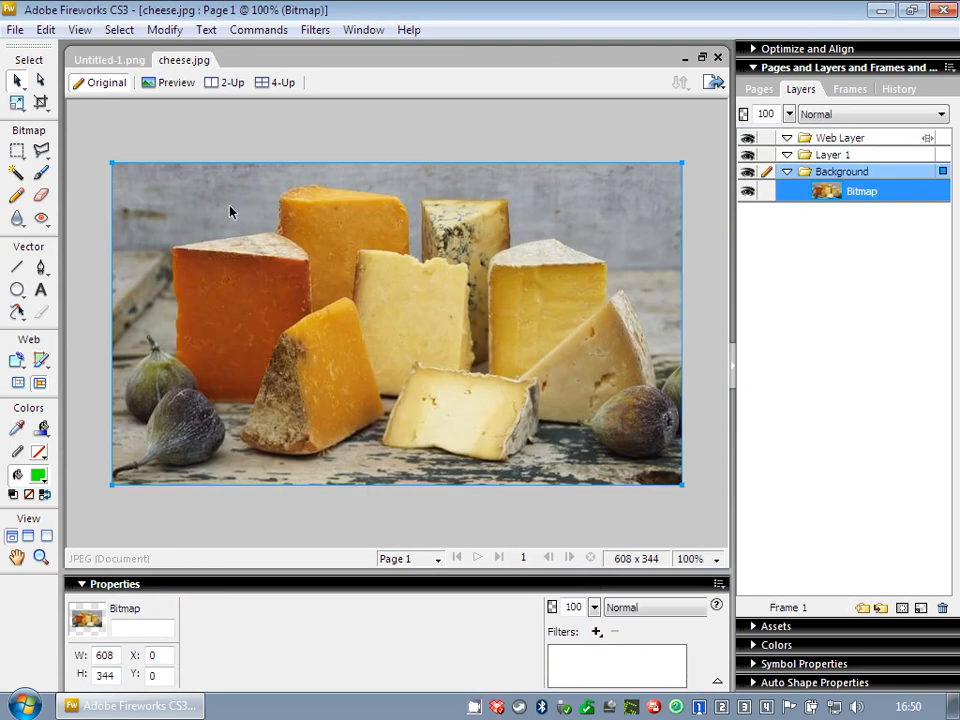
pyautogui.click(579, 500)
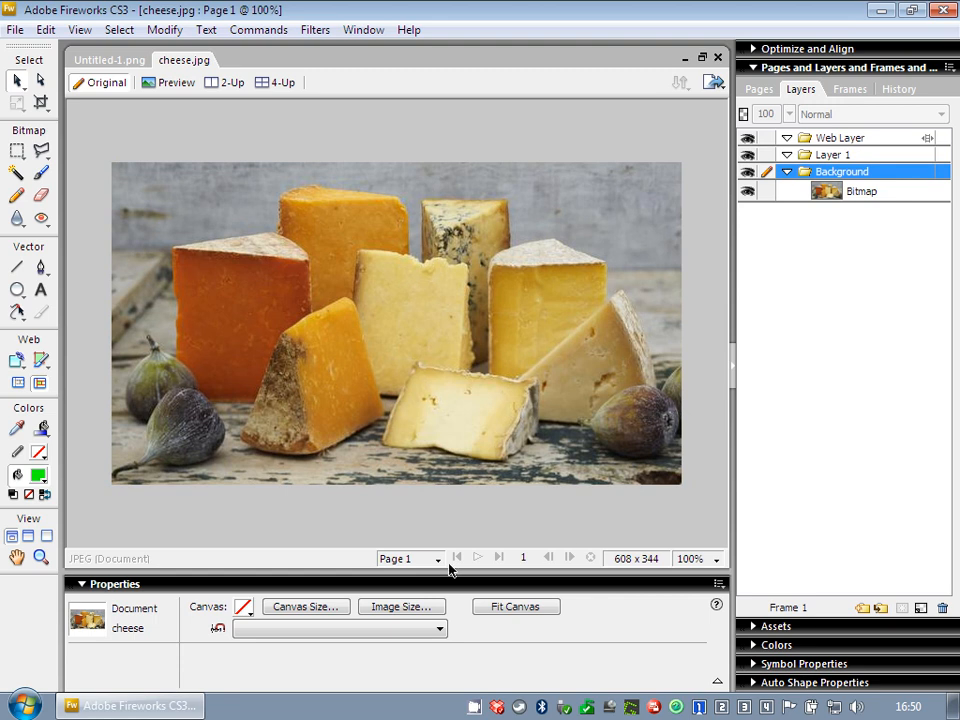
# Step: Bring up the image size settings for the cheese picture and set its resolution to 72 pixels/inch
pyautogui.click(402, 608)
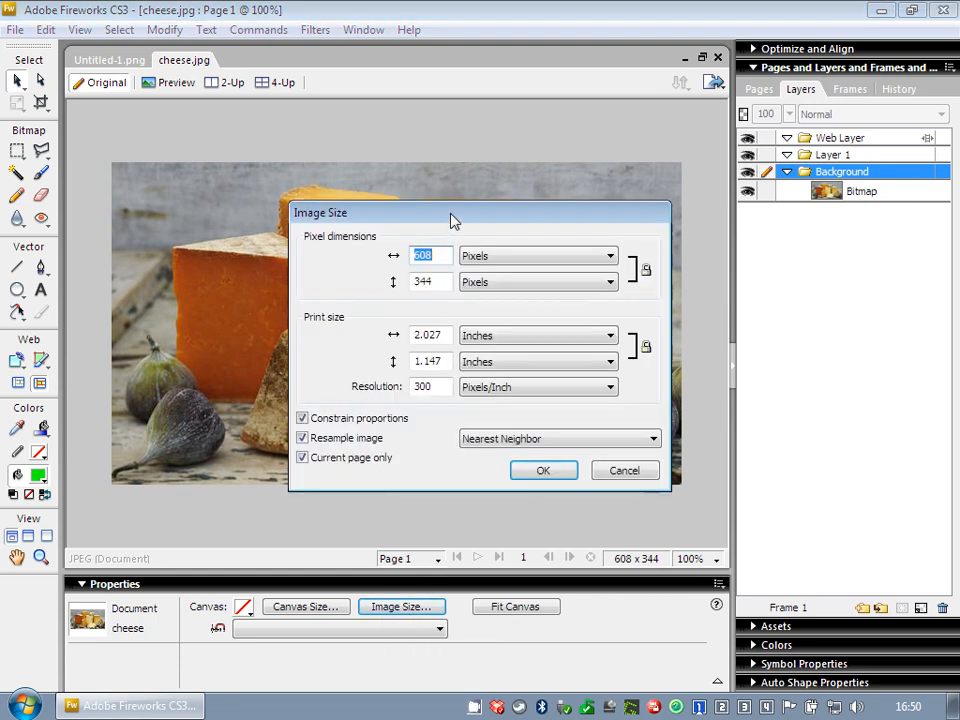
pyautogui.moveTo(450, 220); pyautogui.dragTo(389, 199)
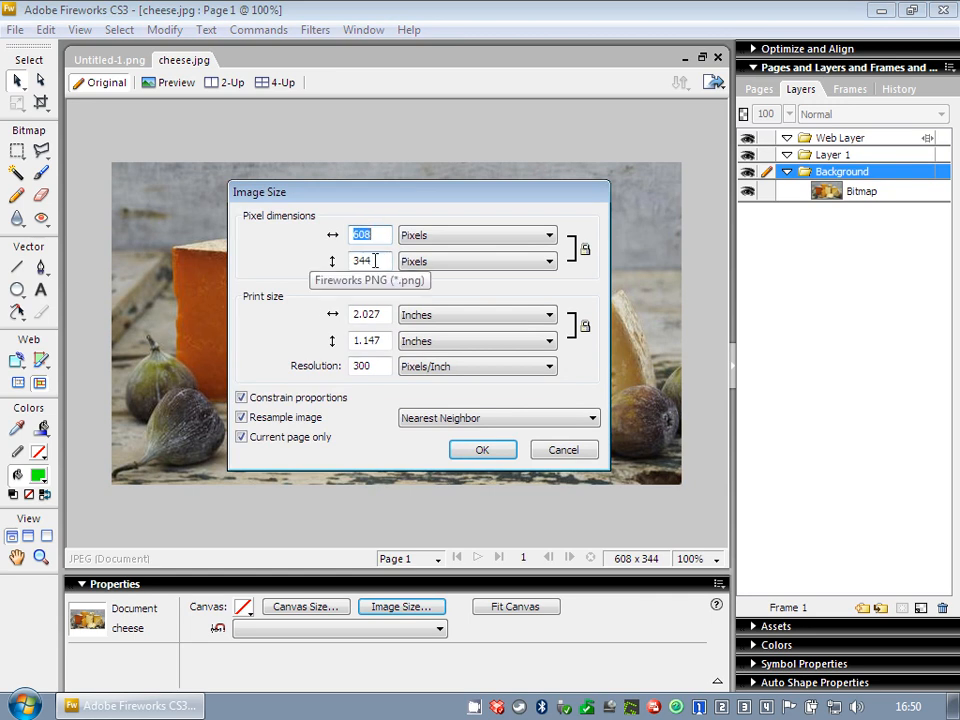
pyautogui.click(379, 367)
pyautogui.doubleClick(379, 367)
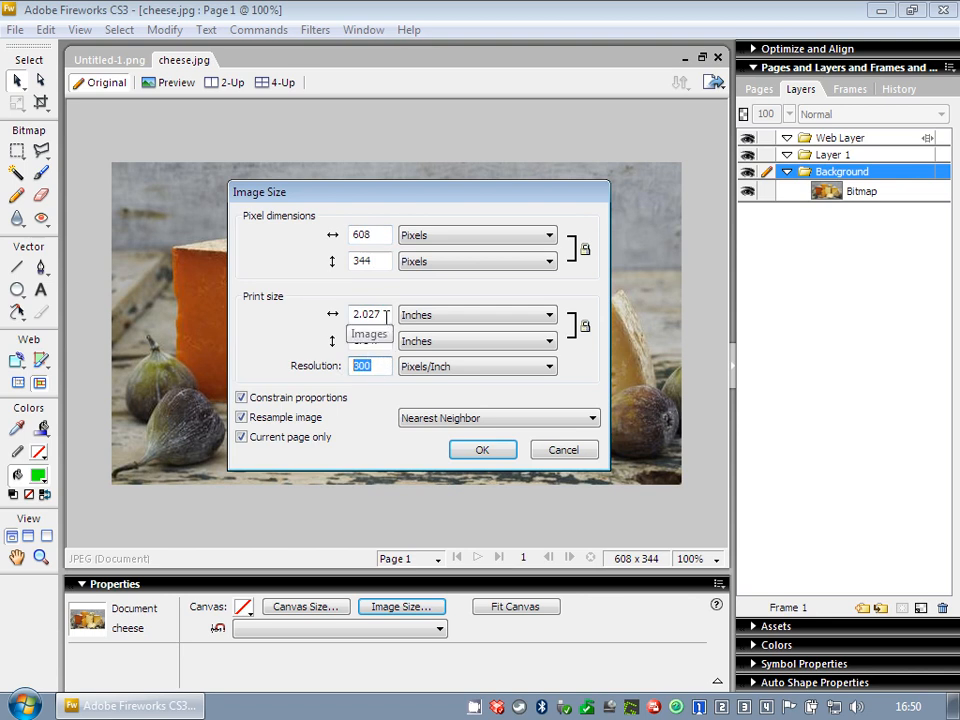
pyautogui.moveTo(383, 318); pyautogui.dragTo(356, 339)
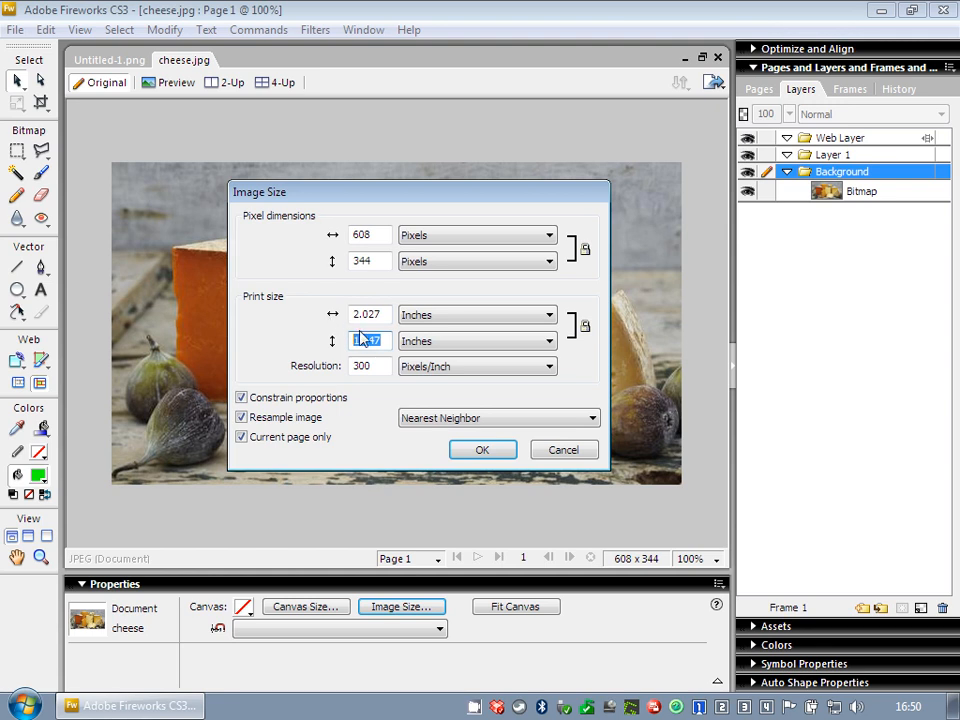
pyautogui.moveTo(376, 367); pyautogui.dragTo(337, 365)
pyautogui.write('7')
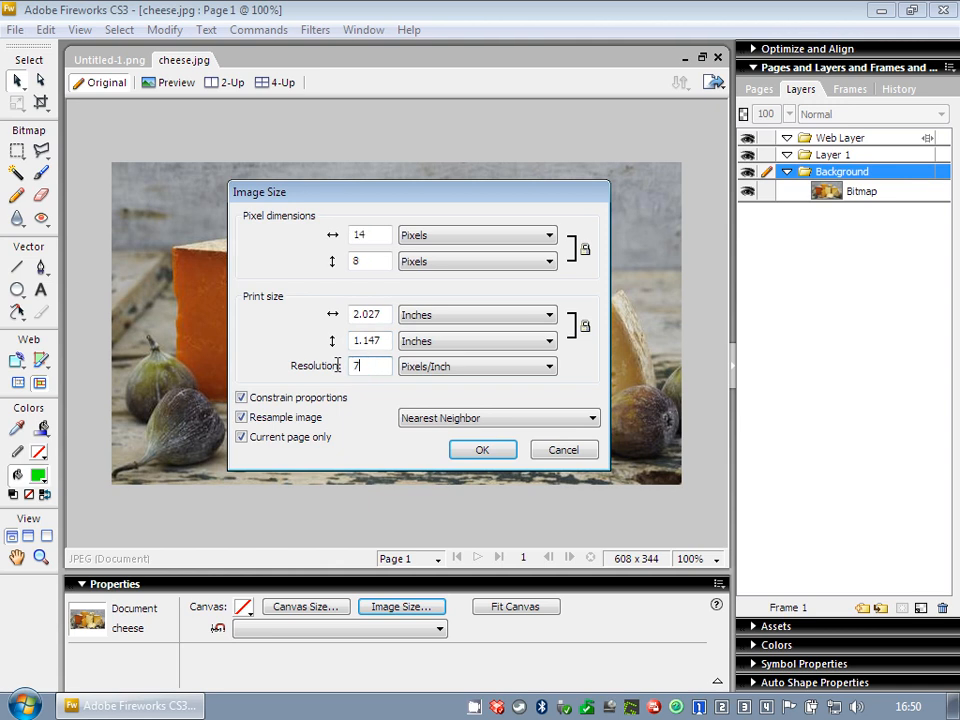
pyautogui.write('2')
# Step: Set the cheese picture's resolution to 26 pixels/inch and apply the resampling
pyautogui.doubleClick(346, 367)
pyautogui.write('26')
pyautogui.moveTo(384, 316); pyautogui.dragTo(352, 337)
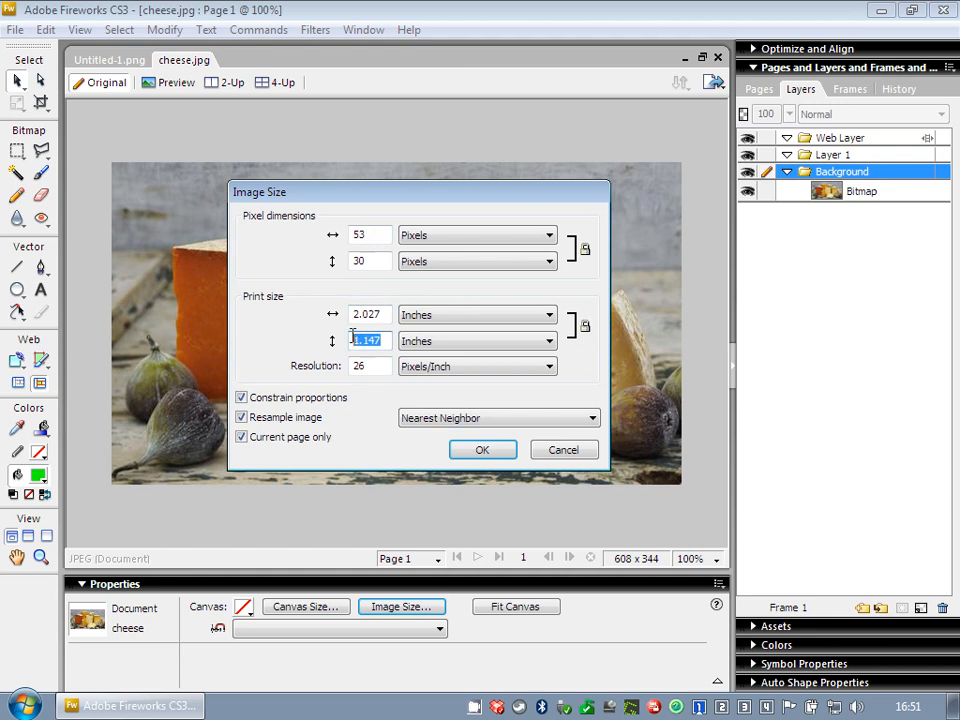
pyautogui.click(480, 453)
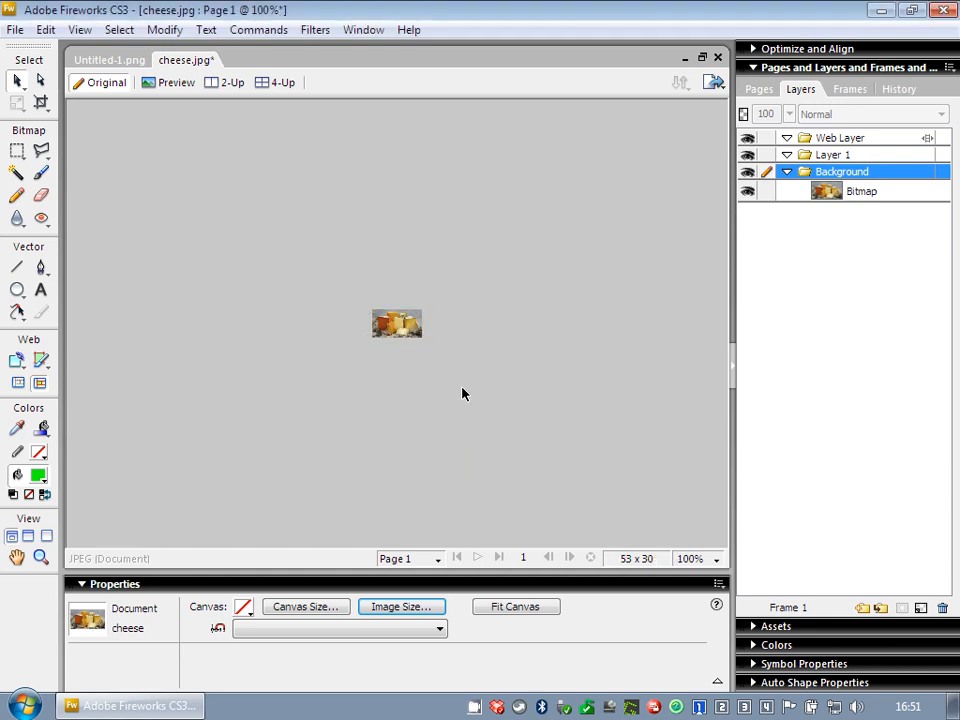
# Step: Inspect the downsampled cheese picture at 800% and undo the resize
pyautogui.scroll(6, 476, 398)
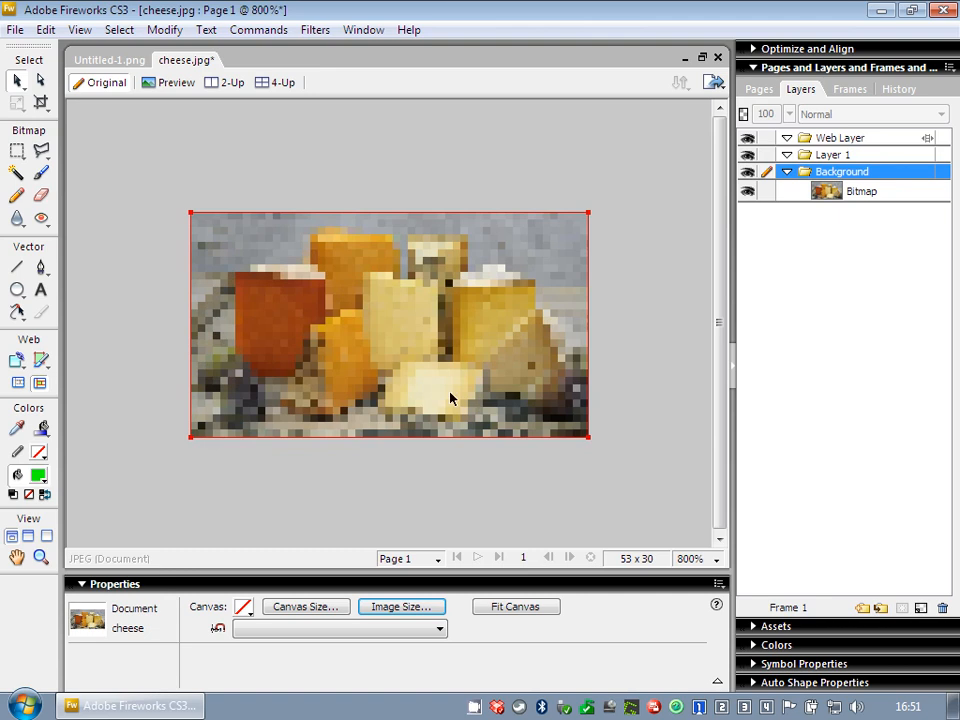
pyautogui.hotkey('ctrl', 'z')
pyautogui.scroll(-6, 421, 393)
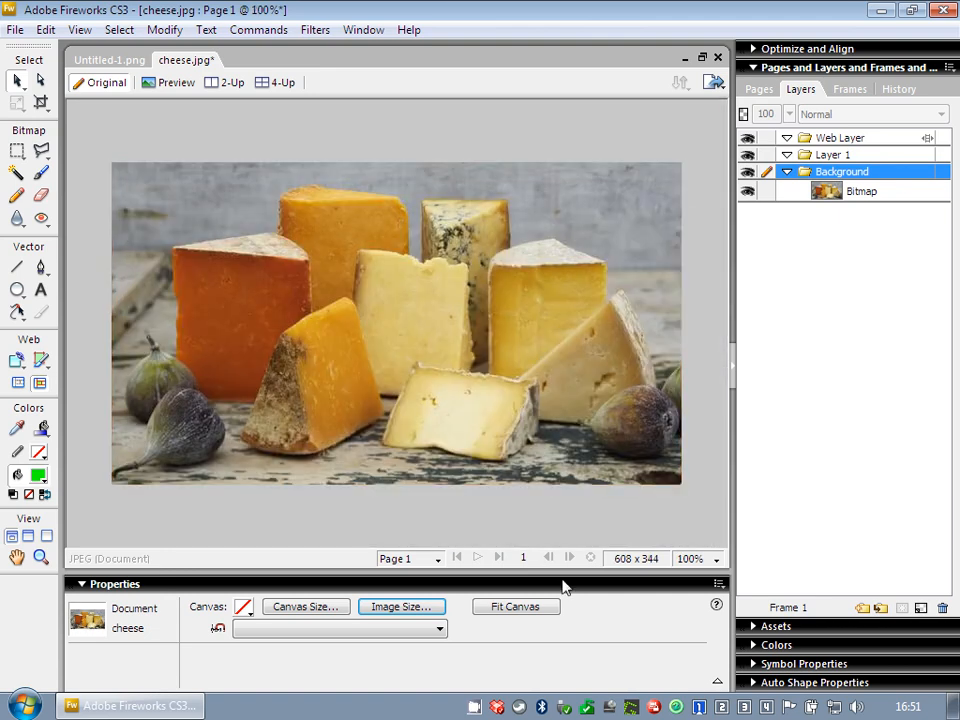
# Step: Resize the cheese picture to 300 percent of its print size, keeping proportions and 300 pixels/inch
pyautogui.click(406, 610)
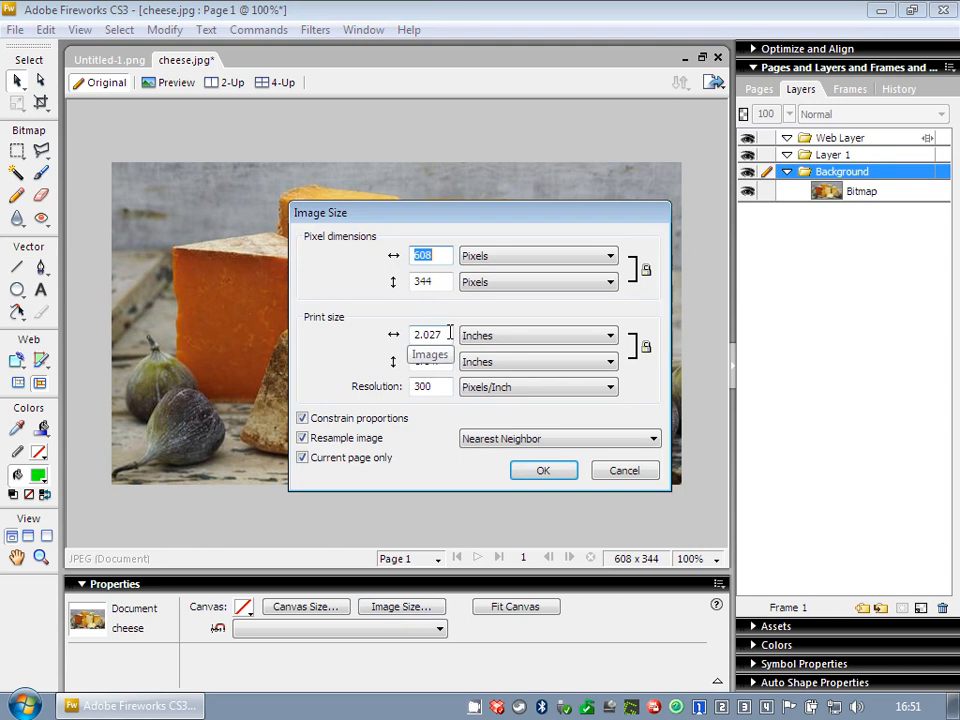
pyautogui.click(482, 339)
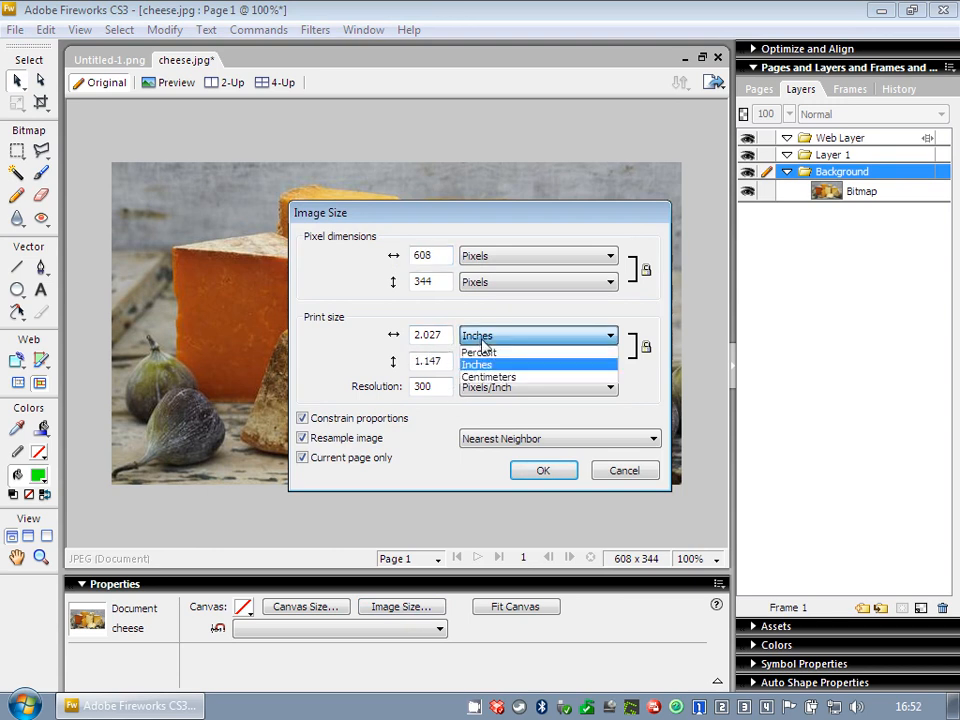
pyautogui.click(483, 352)
pyautogui.click(490, 361)
pyautogui.click(486, 376)
pyautogui.moveTo(447, 340); pyautogui.dragTo(393, 334)
pyautogui.write('300')
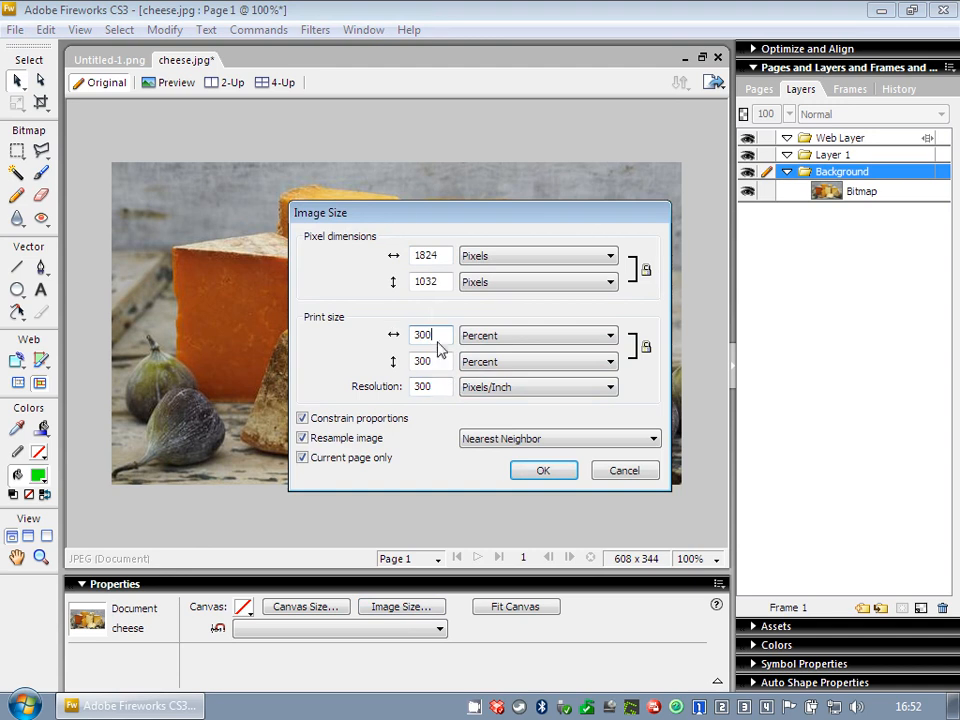
pyautogui.moveTo(438, 255); pyautogui.dragTo(408, 257)
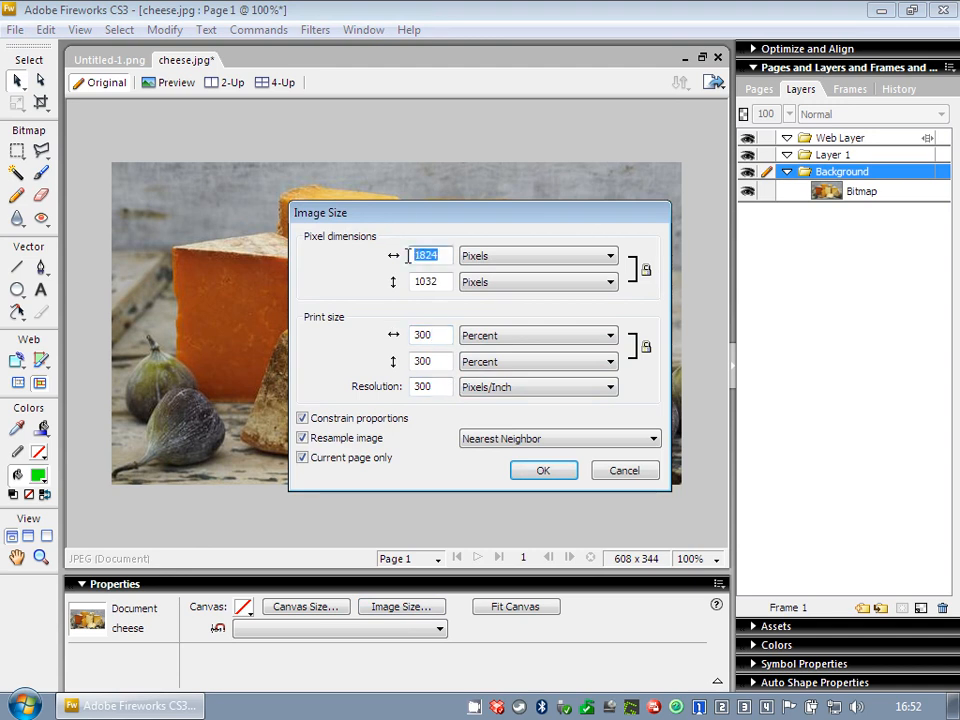
pyautogui.click(427, 386)
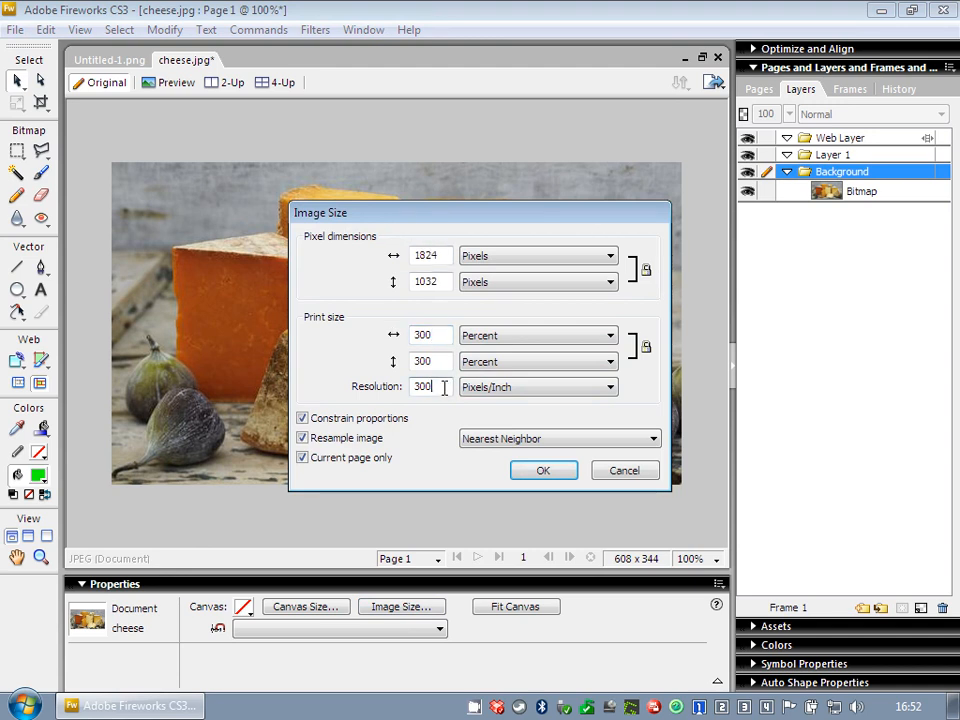
pyautogui.doubleClick(427, 386)
pyautogui.click(540, 471)
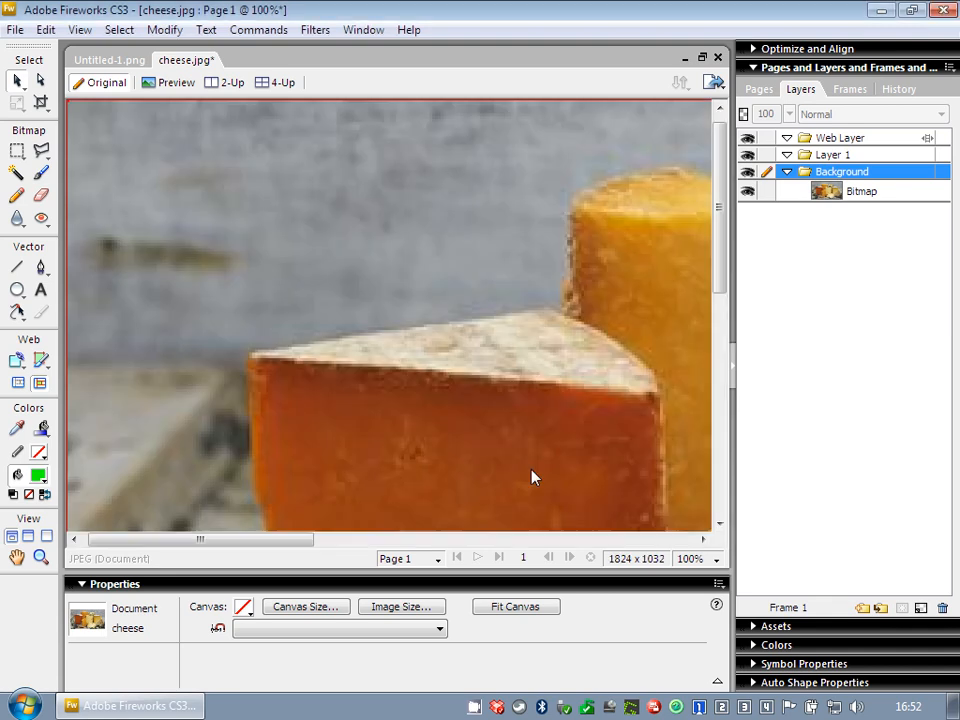
# Step: Select the enlarged cheese bitmap and view the whole picture at 33% magnification
pyautogui.click(690, 559)
pyautogui.click(433, 302)
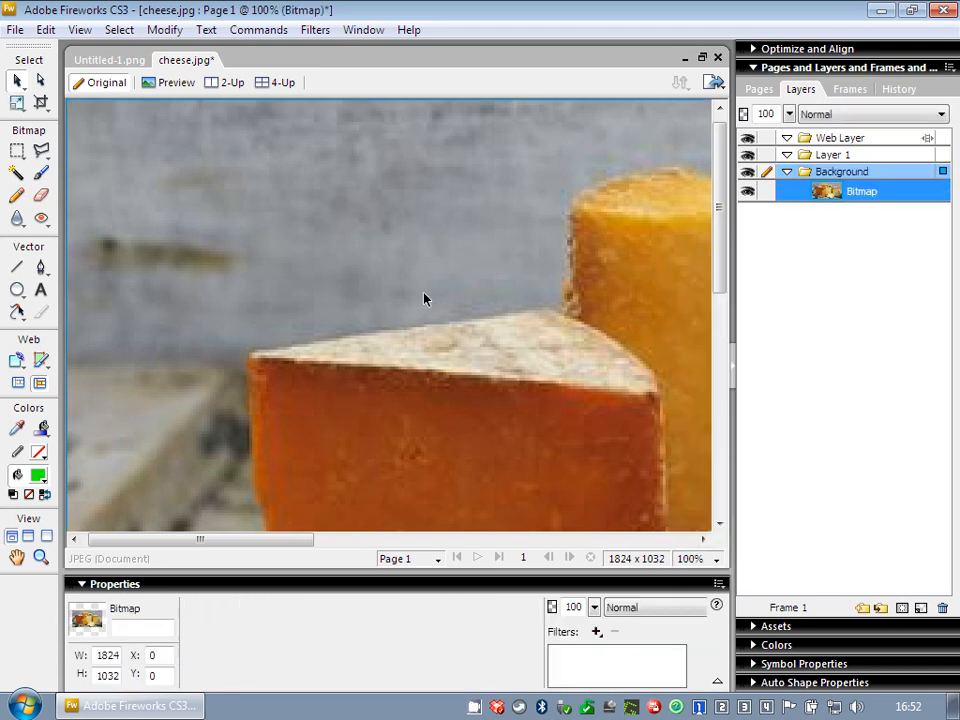
pyautogui.scroll(-5, 424, 298)
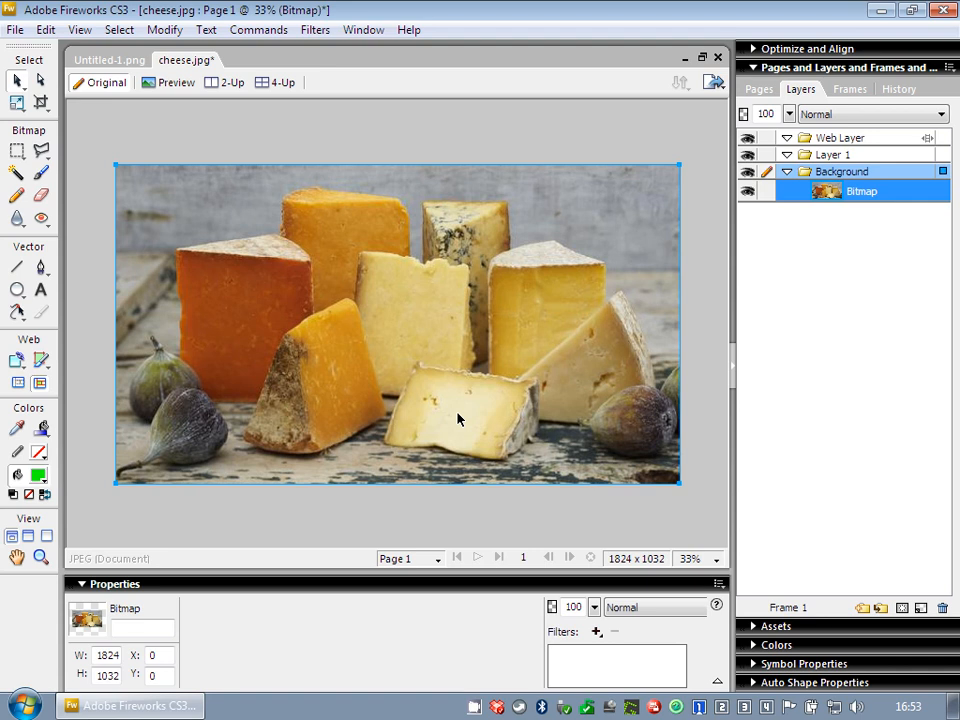
pyautogui.click(476, 708)
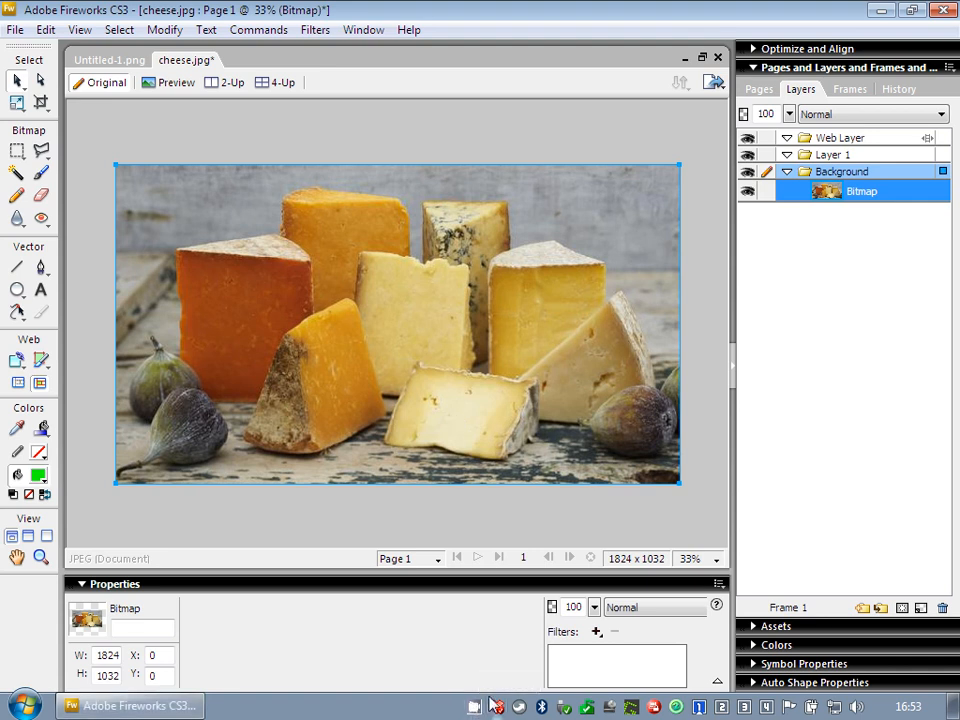